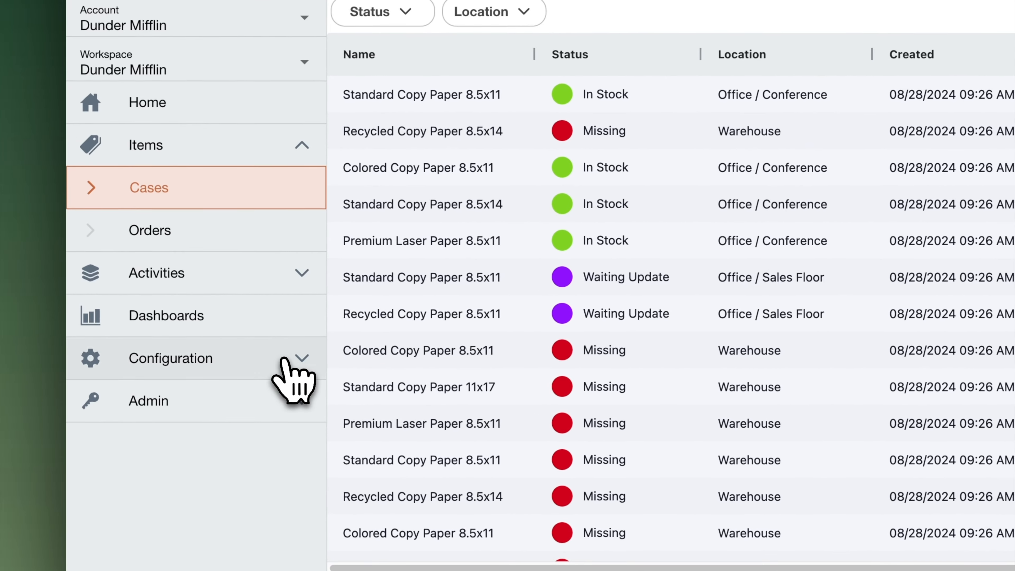
Open the item types configuration, review the Cases item type's fields, and return to the item types list
{"action": "left_click", "coordinate": [284, 360]}
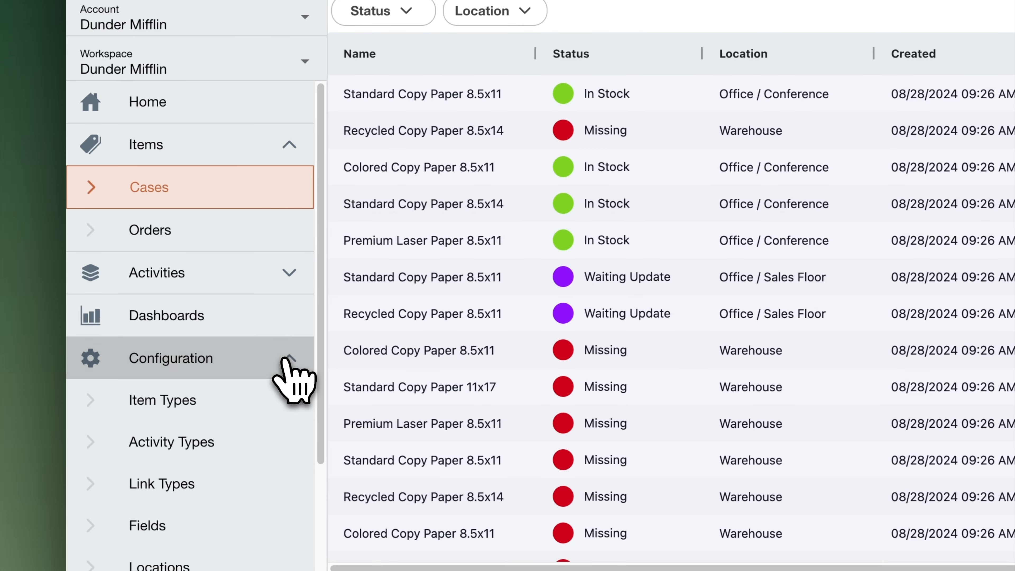
{"action": "left_click", "coordinate": [255, 404]}
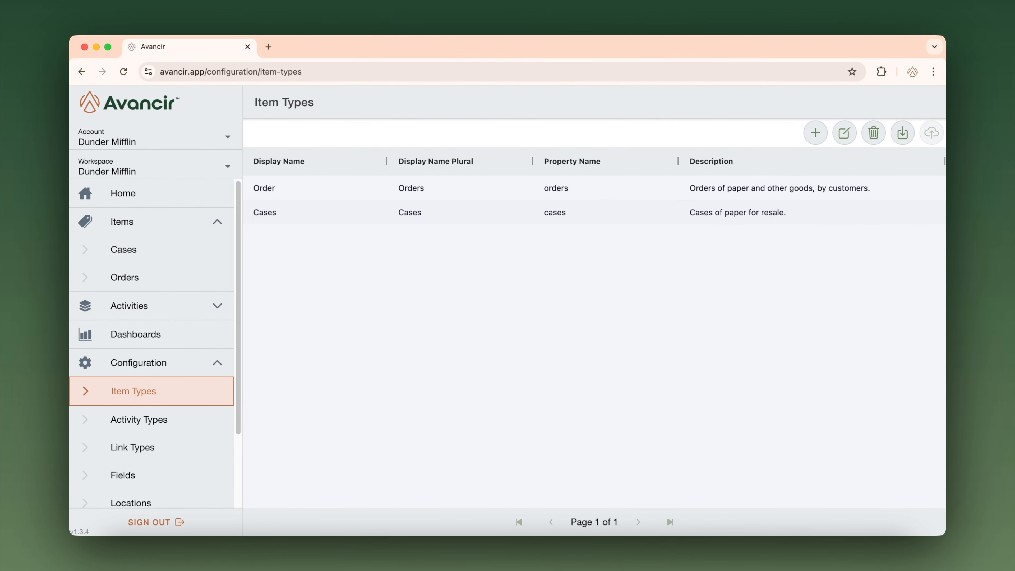
{"action": "left_click", "coordinate": [419, 216]}
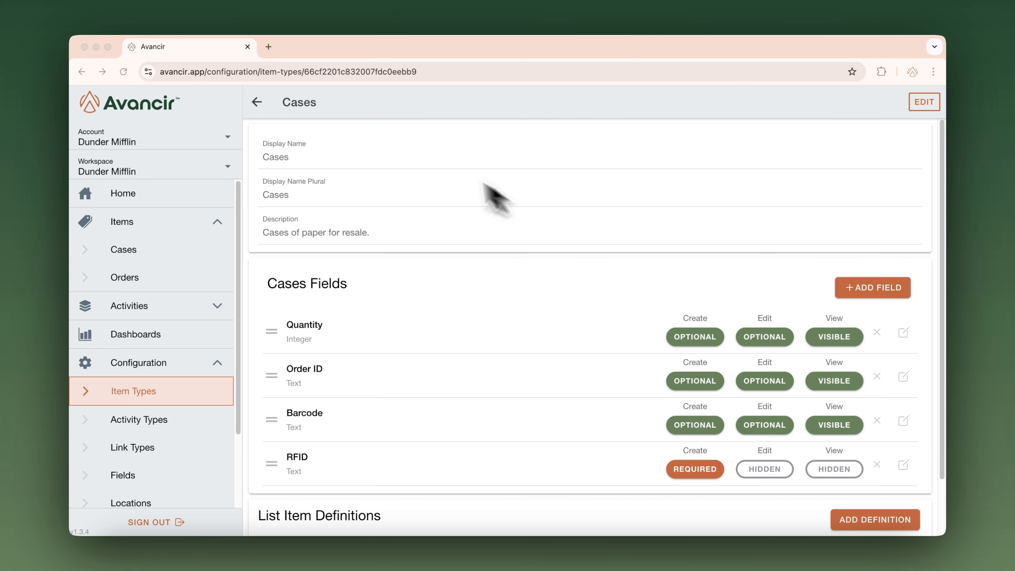
{"action": "left_click", "coordinate": [253, 103]}
{"action": "left_click", "coordinate": [317, 115]}
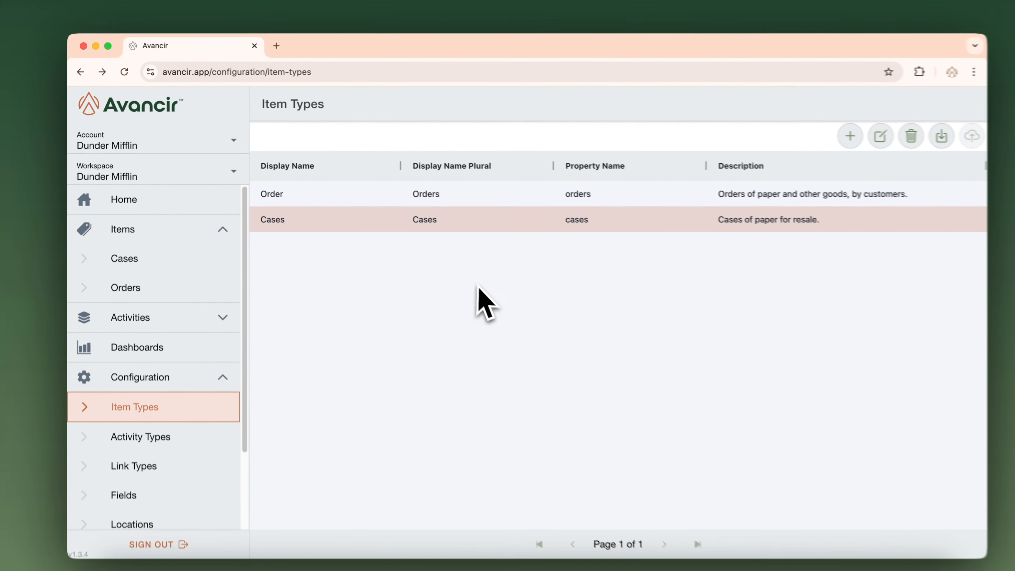
Create an item type named IT Asset, plural IT Assets, described as "IT Resources such as Computers, Monitors, Peripherals, and Network Devices"
{"action": "left_click", "coordinate": [850, 135]}
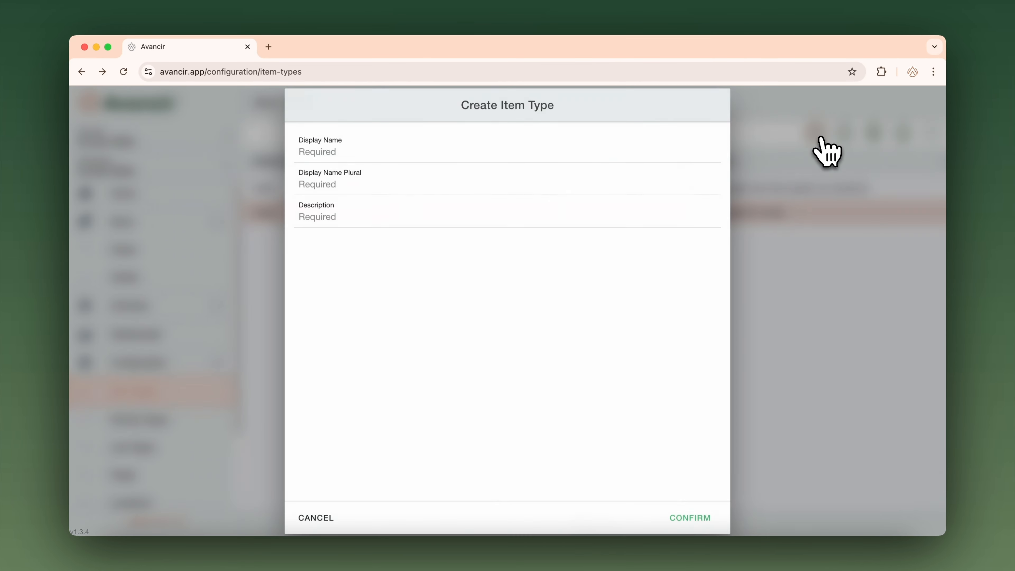
{"action": "left_click", "coordinate": [533, 143]}
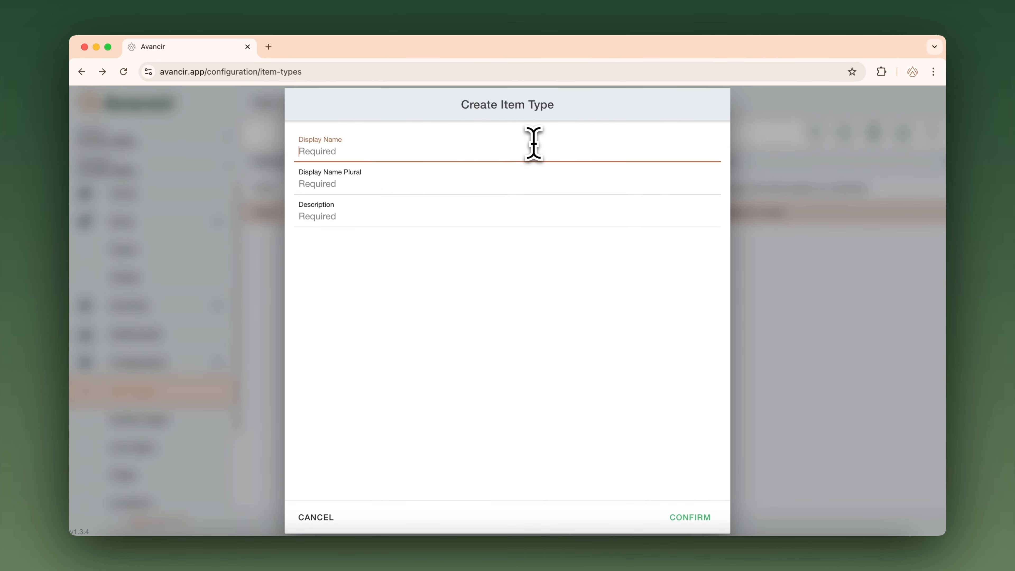
{"action": "type", "text": "IT A"}
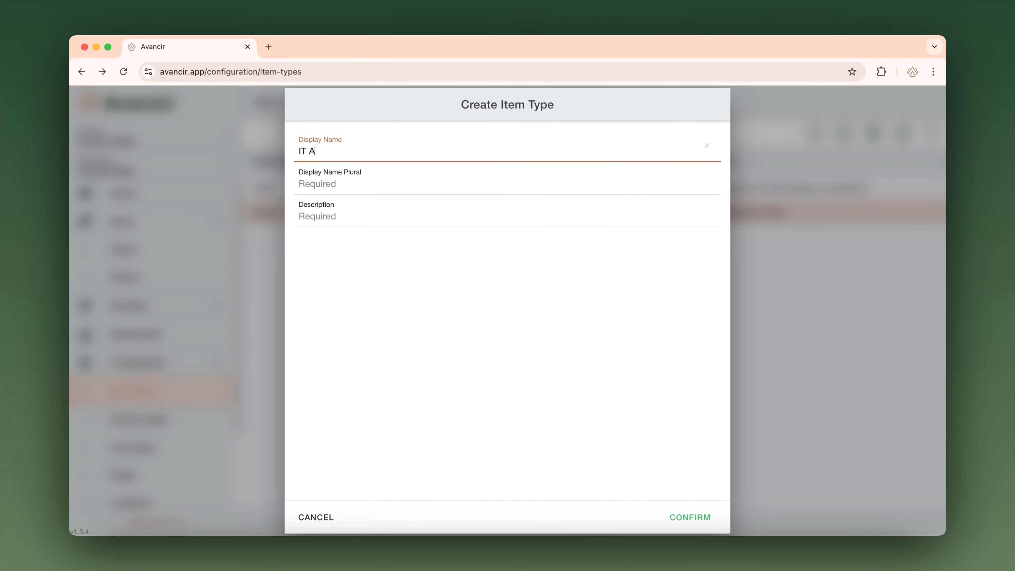
{"action": "key", "text": "Tab"}
{"action": "key", "text": "Tab"}
{"action": "type", "text": "IT"}
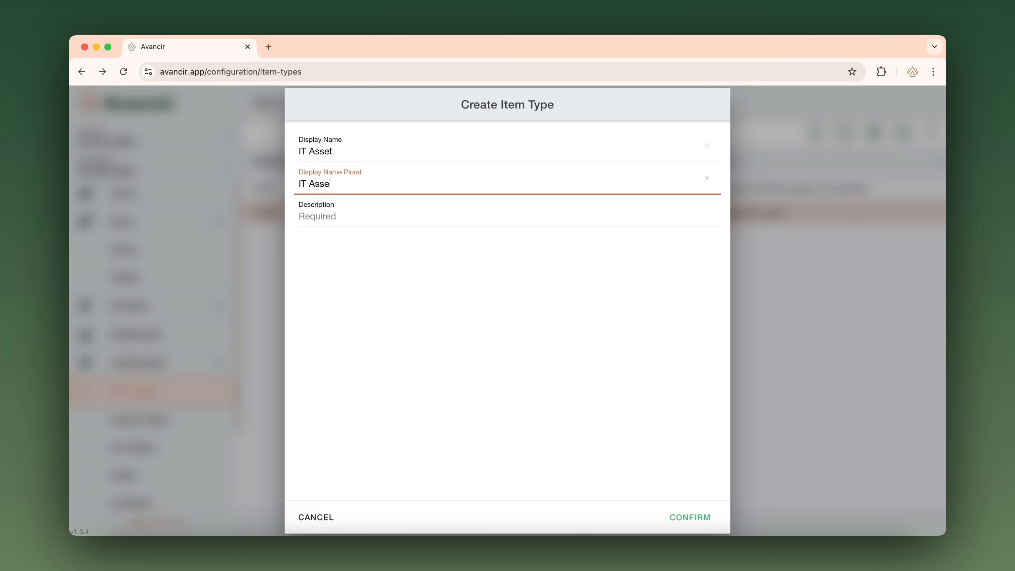
{"action": "key", "text": "Tab"}
{"action": "key", "text": "Tab"}
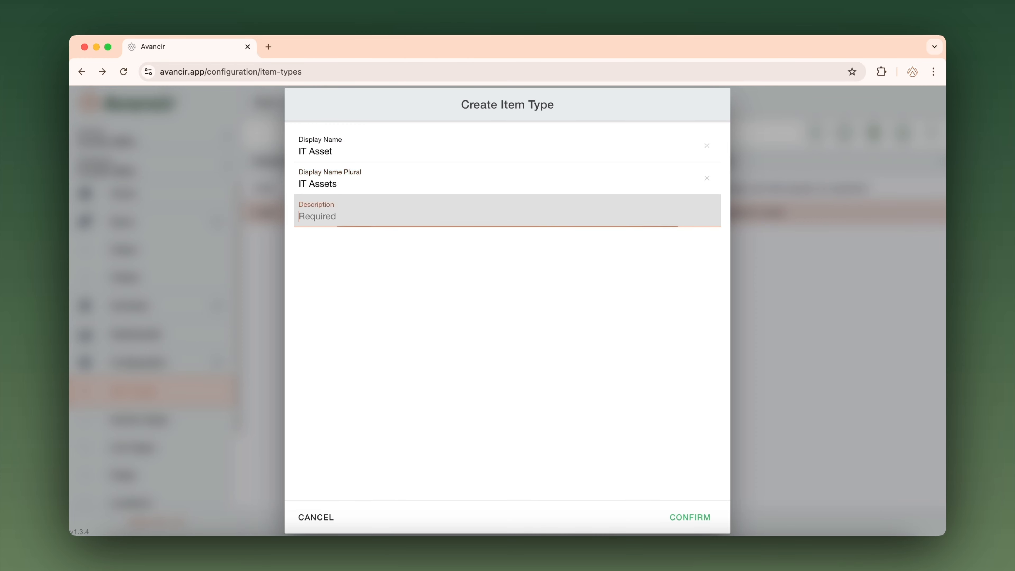
{"action": "type", "text": "IT Resources such as Computers, Monitors, Peripherals, and Network Devices"}
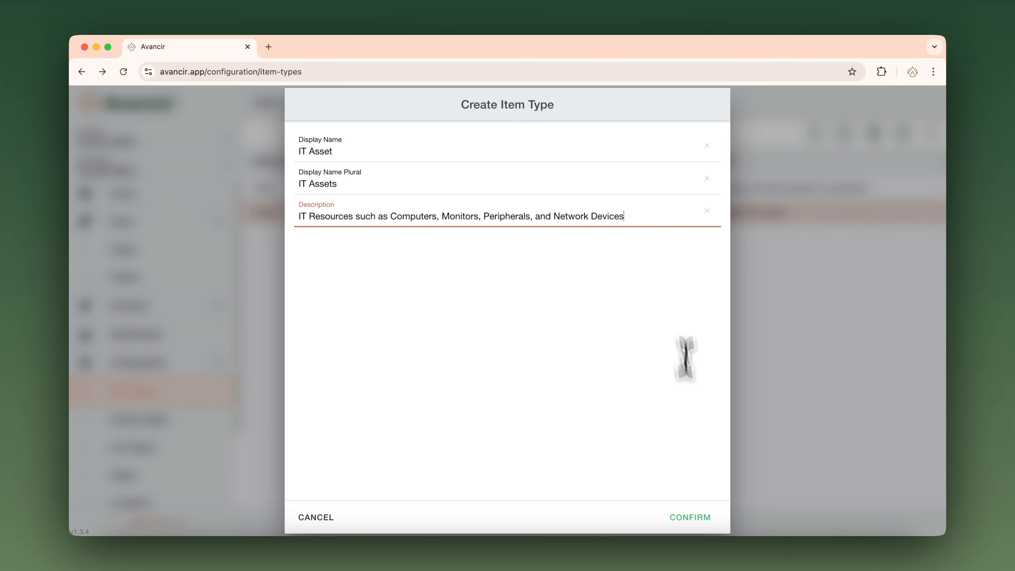
{"action": "left_click", "coordinate": [683, 524]}
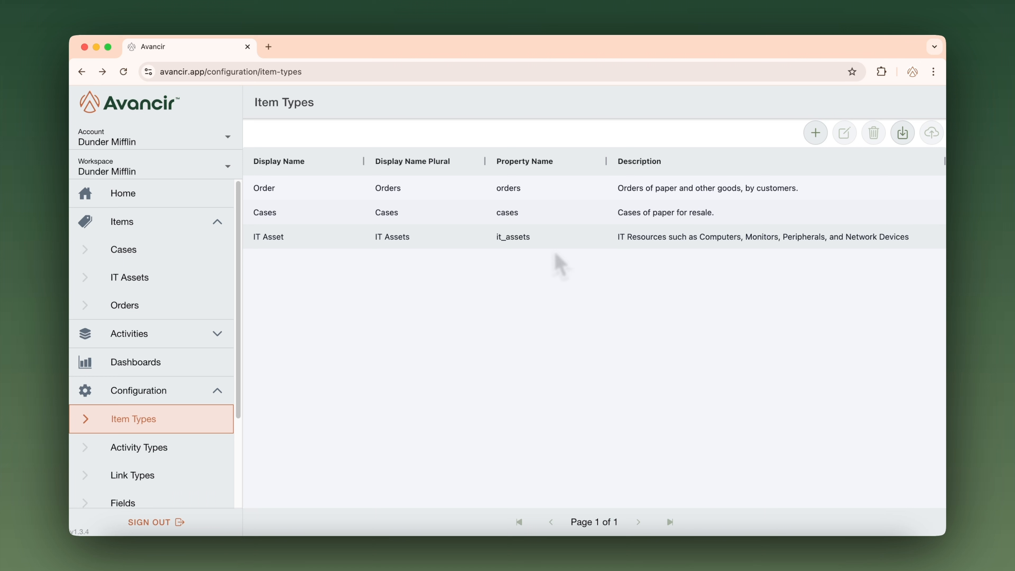
Open the IT Asset item type and start a new Single Select field with the display name Category
{"action": "left_click", "coordinate": [546, 236]}
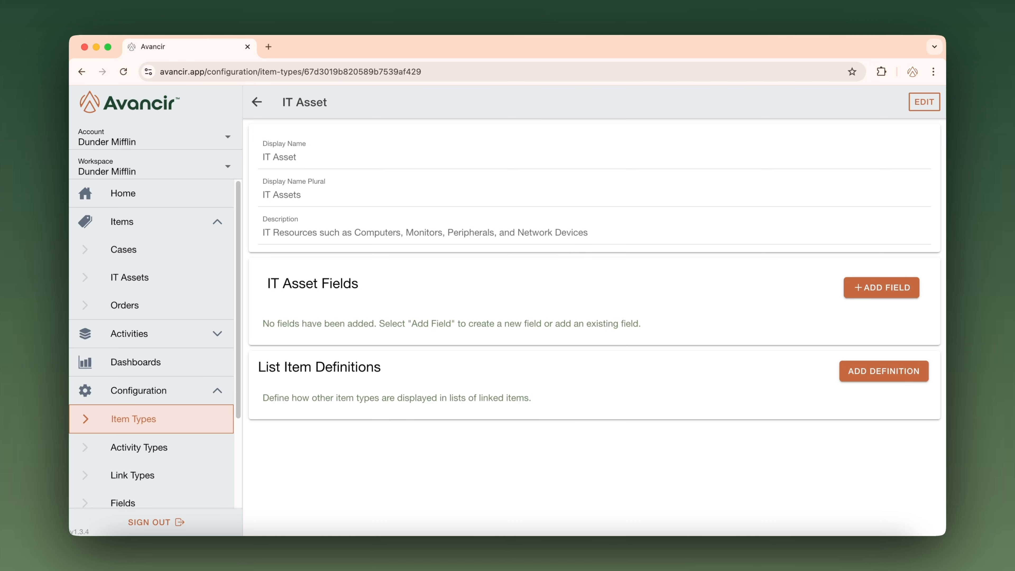
{"action": "left_click", "coordinate": [881, 288]}
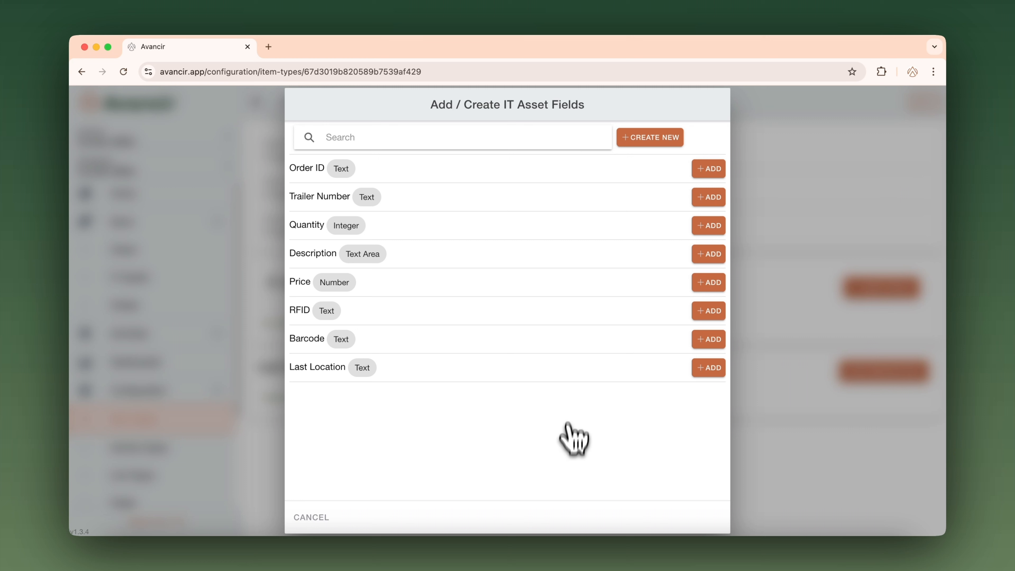
{"action": "left_click", "coordinate": [635, 145]}
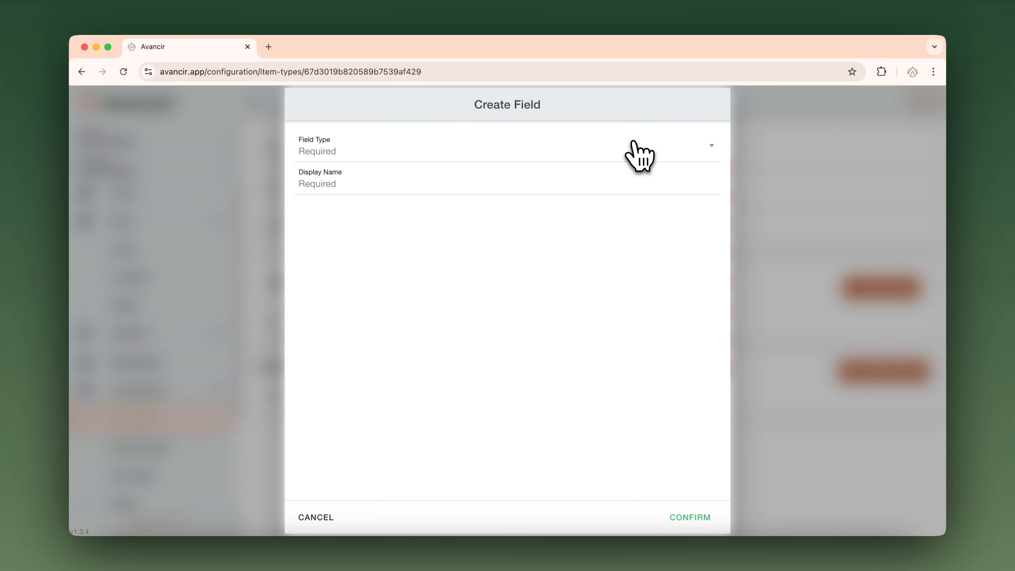
{"action": "left_click", "coordinate": [523, 154]}
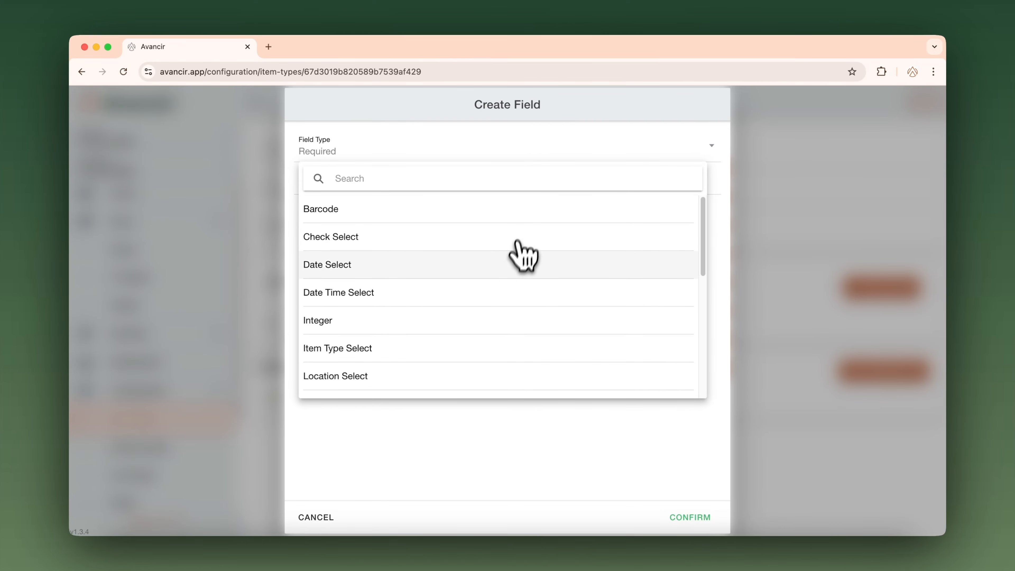
{"action": "scroll", "coordinate": [509, 295], "scroll_direction": "down", "scroll_amount": 2}
{"action": "scroll", "coordinate": [506, 286], "scroll_direction": "down", "scroll_amount": 5}
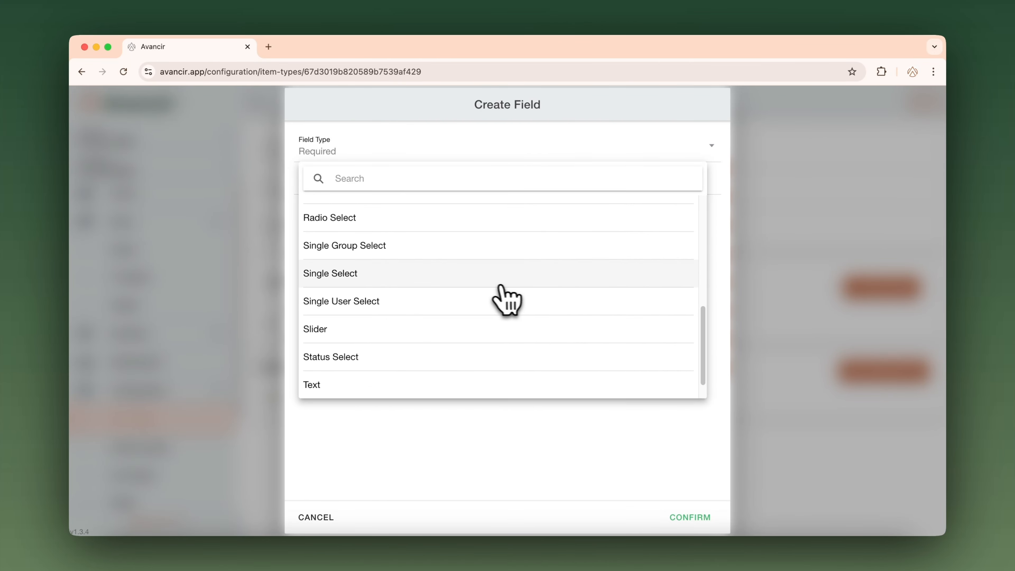
{"action": "left_click", "coordinate": [344, 273]}
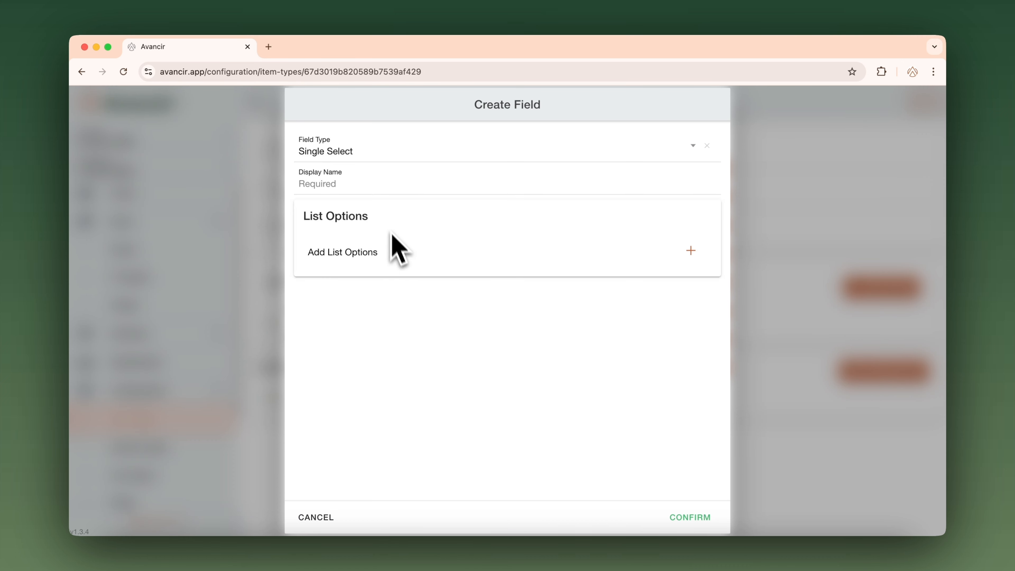
{"action": "left_click", "coordinate": [379, 184]}
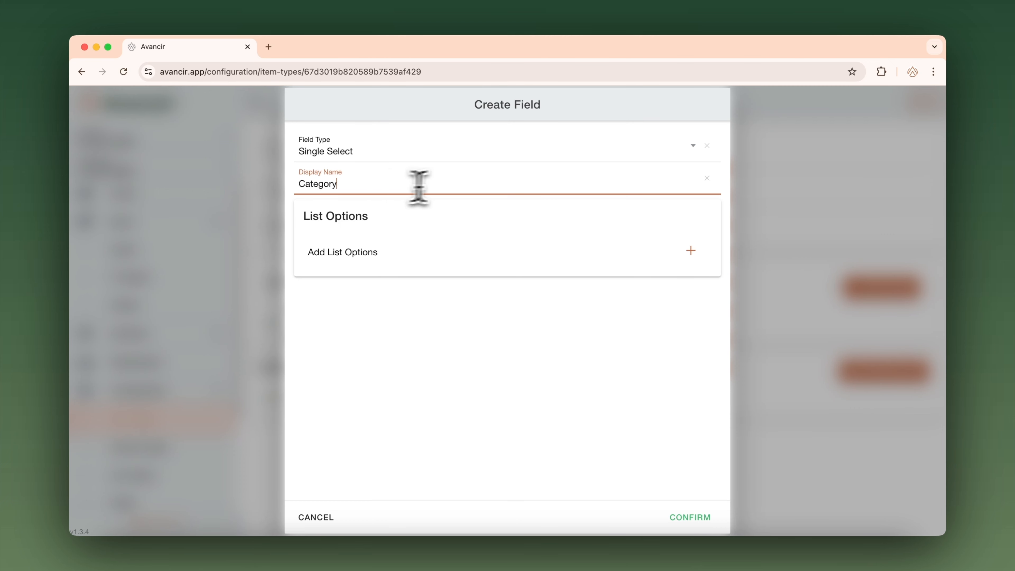
Give the Category field the list options Computer, Peripheral, Monitor, Networking and Other, and confirm the field
{"action": "left_click", "coordinate": [691, 251]}
{"action": "type", "text": "Computer"}
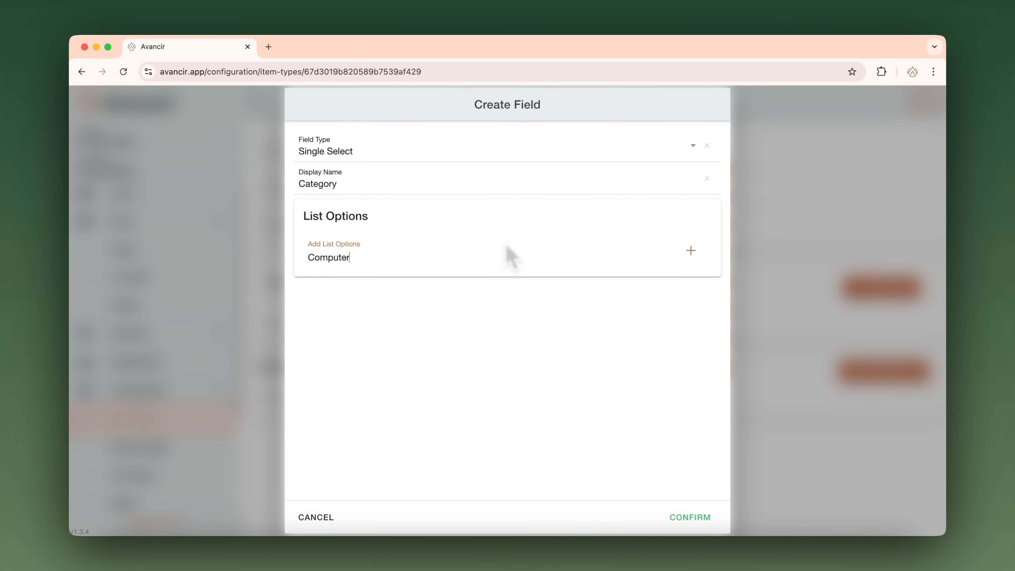
{"action": "left_click", "coordinate": [690, 251]}
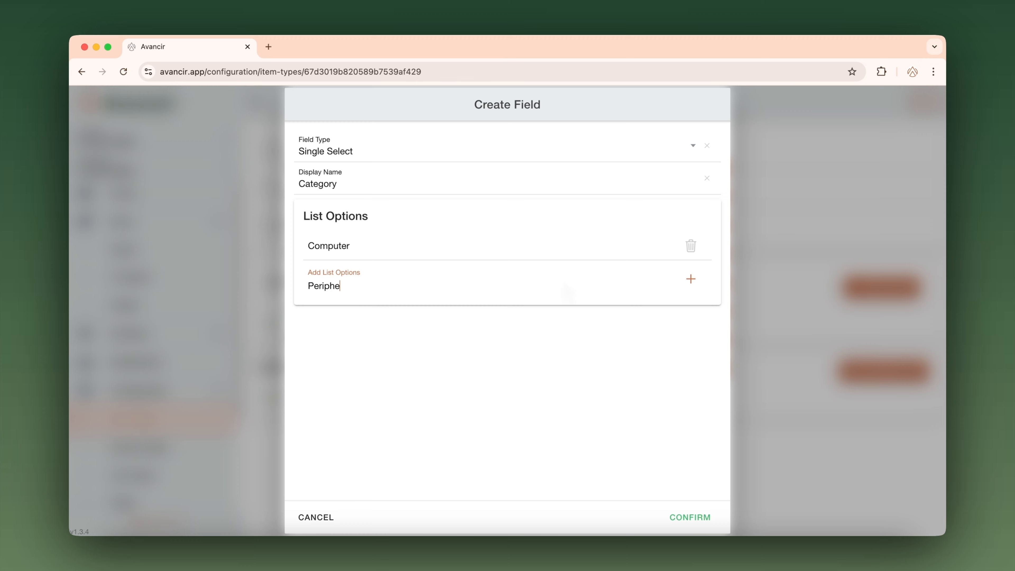
{"action": "left_click", "coordinate": [690, 278]}
{"action": "type", "text": "Monitor"}
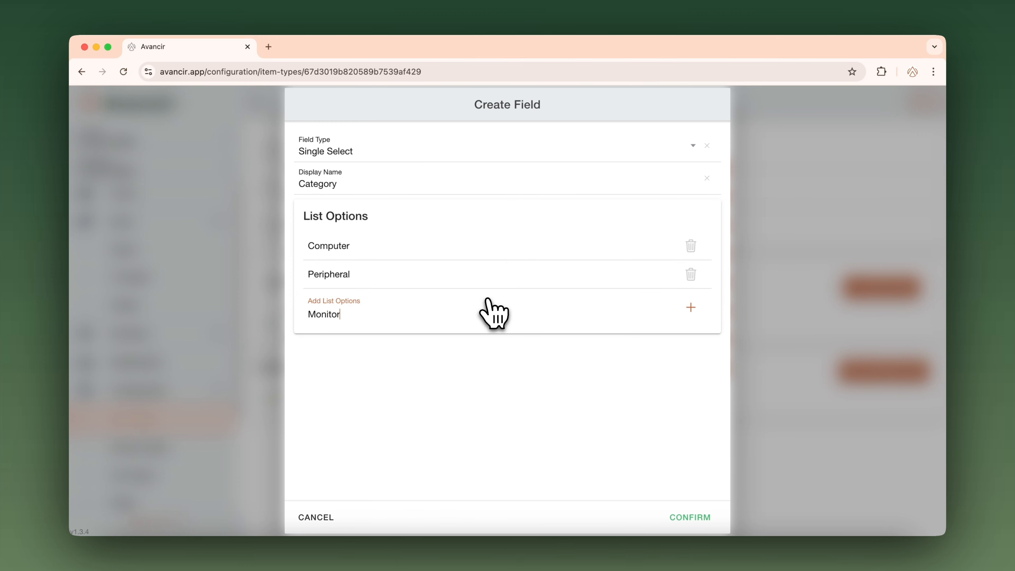
{"action": "left_click", "coordinate": [691, 308]}
{"action": "type", "text": "Neto"}
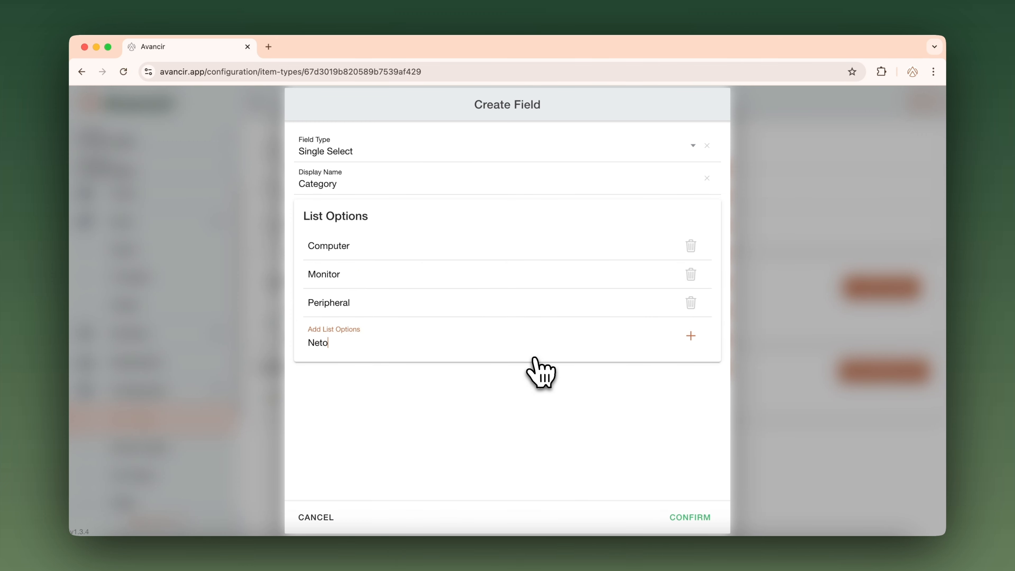
{"action": "type", "text": "tworking"}
{"action": "left_click", "coordinate": [691, 335]}
{"action": "type", "text": "Other"}
{"action": "key", "text": "Return"}
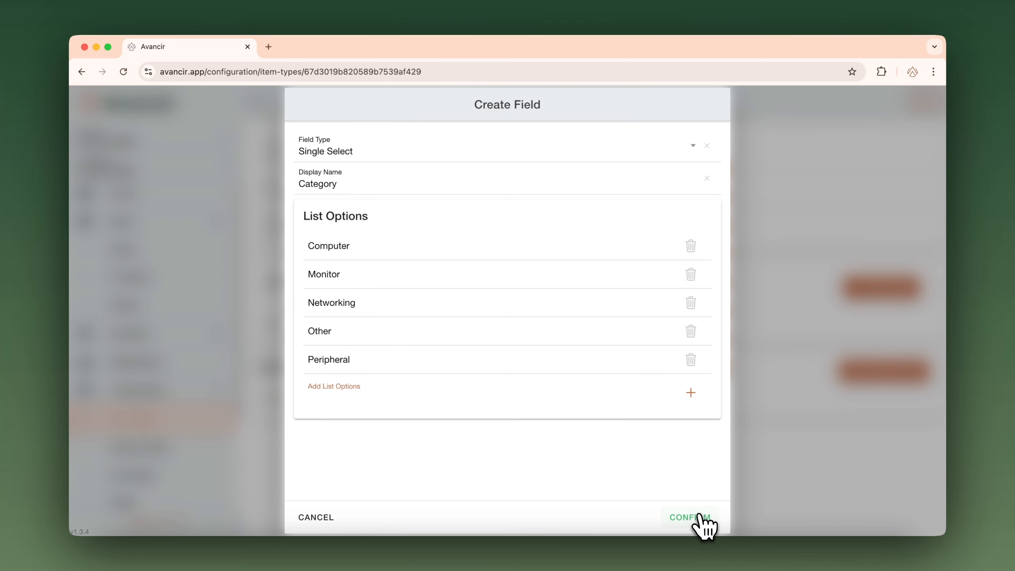
{"action": "left_click", "coordinate": [690, 517]}
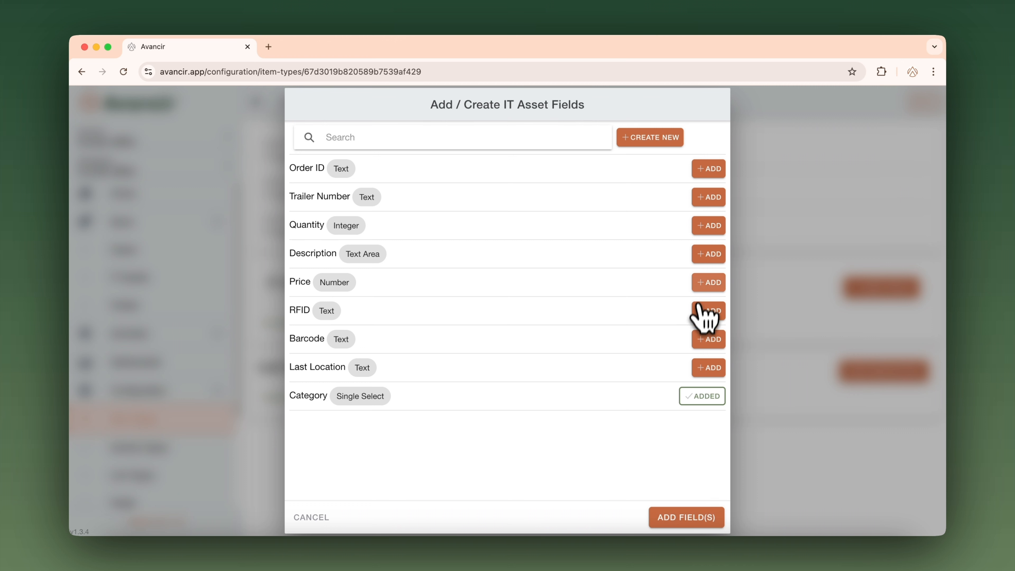
Include the existing Quantity field and add the chosen fields to the IT Asset item type
{"action": "left_click", "coordinate": [708, 226]}
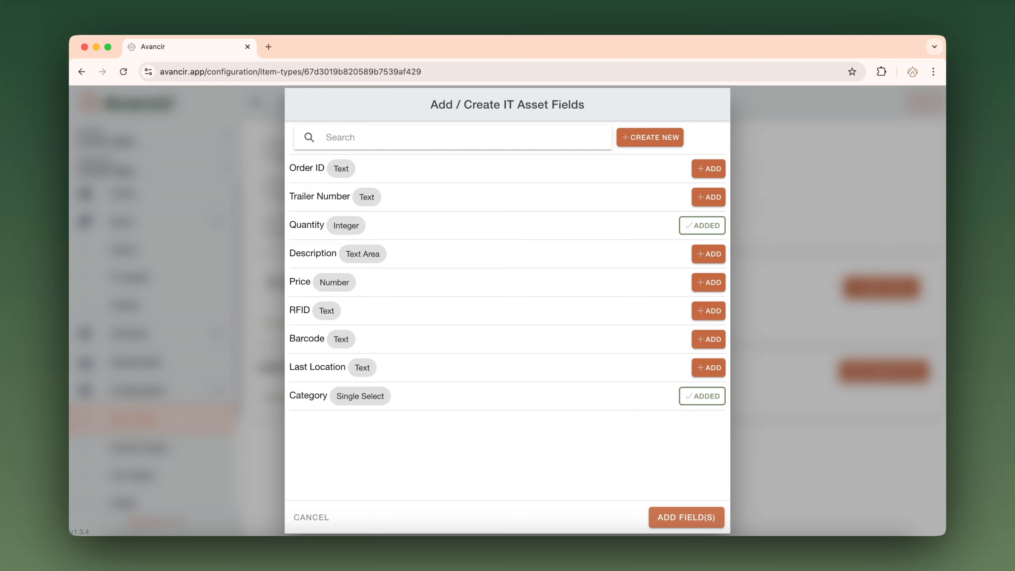
{"action": "left_click", "coordinate": [684, 518]}
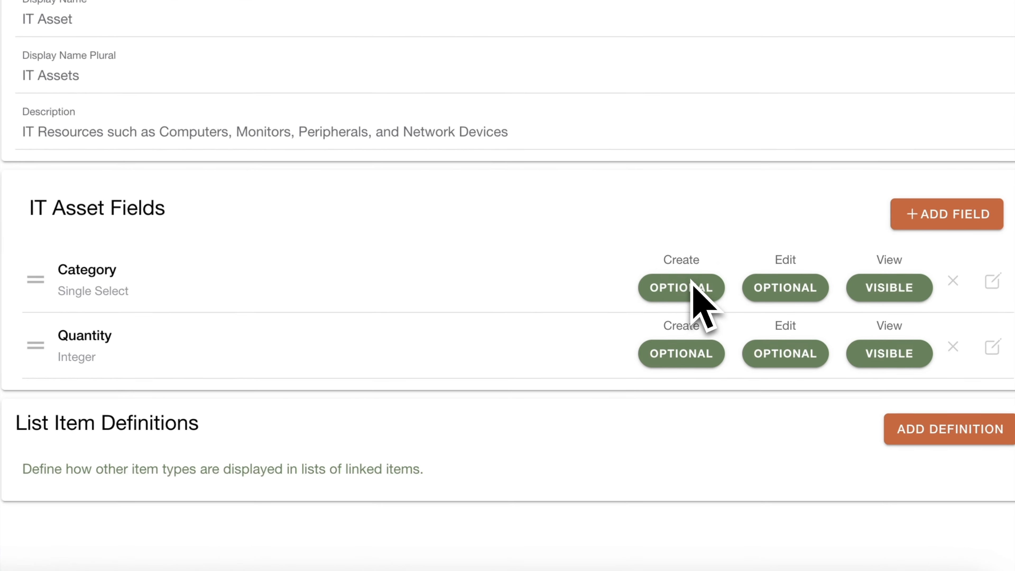
Make Category Required on create and Hidden on edit, and move the Quantity field above Category, saving the changes
{"action": "left_click", "coordinate": [681, 289]}
{"action": "left_click", "coordinate": [673, 324]}
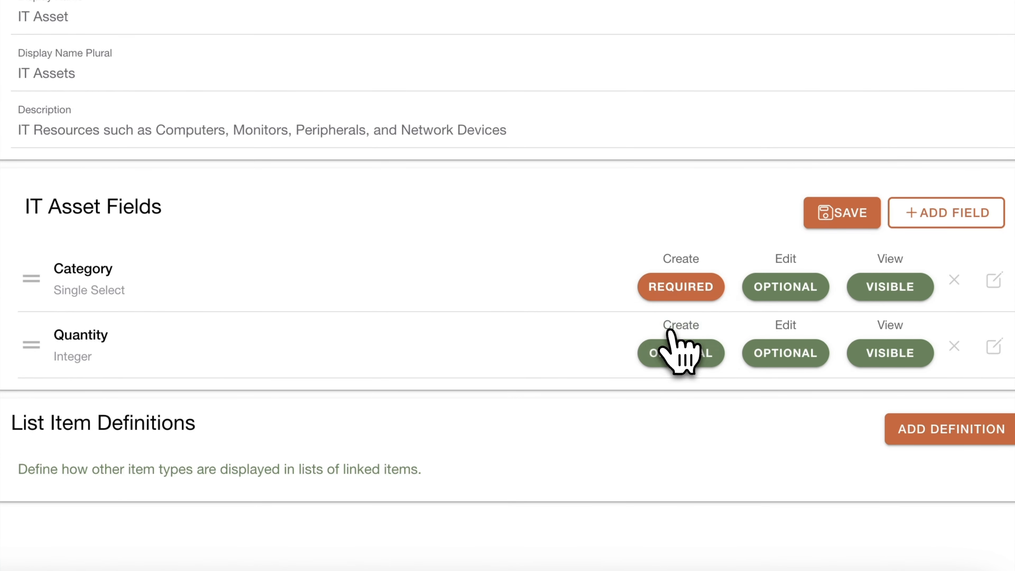
{"action": "left_click", "coordinate": [783, 293]}
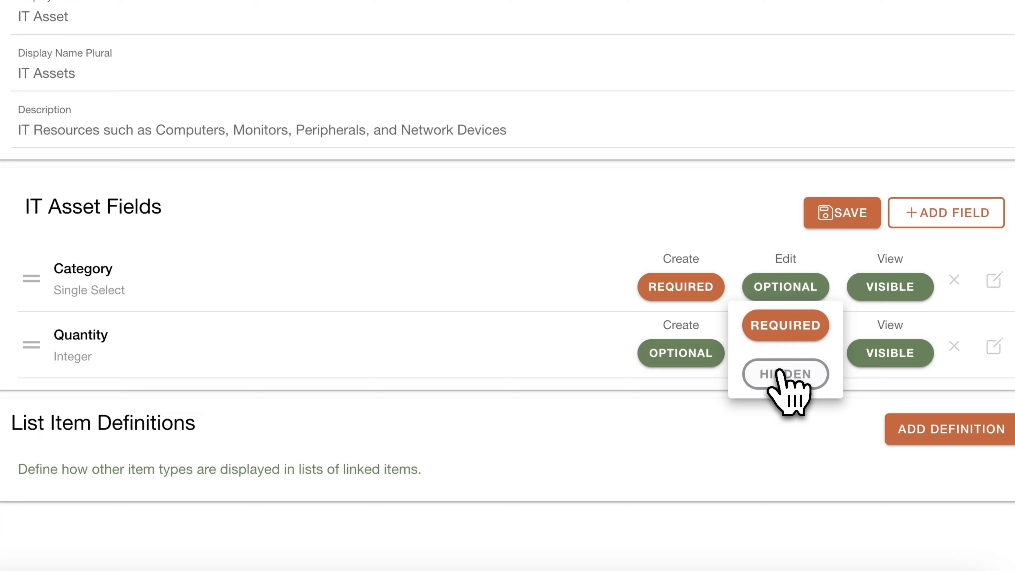
{"action": "left_click", "coordinate": [783, 376]}
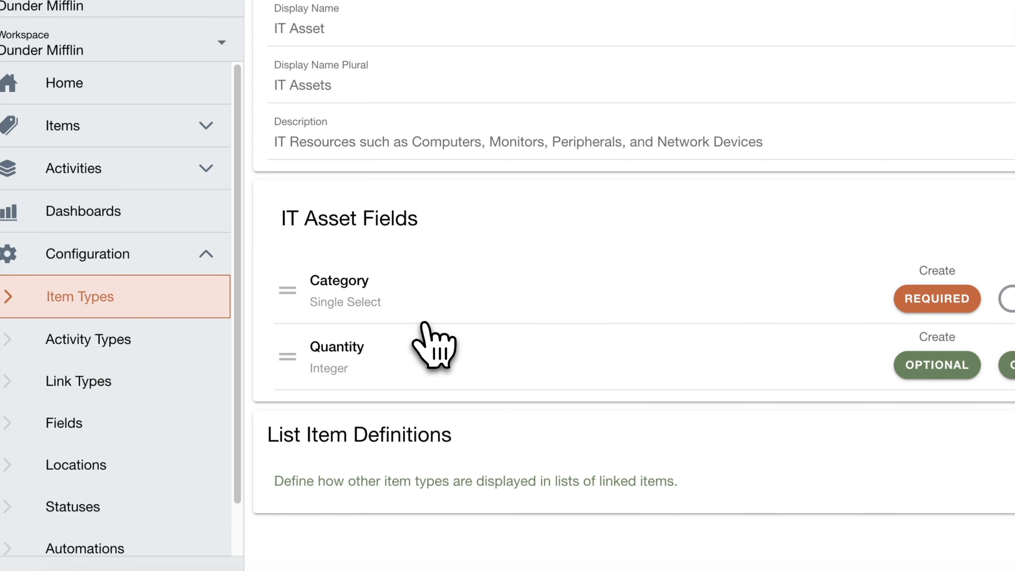
{"action": "left_click_drag", "start_coordinate": [288, 354], "coordinate": [273, 304]}
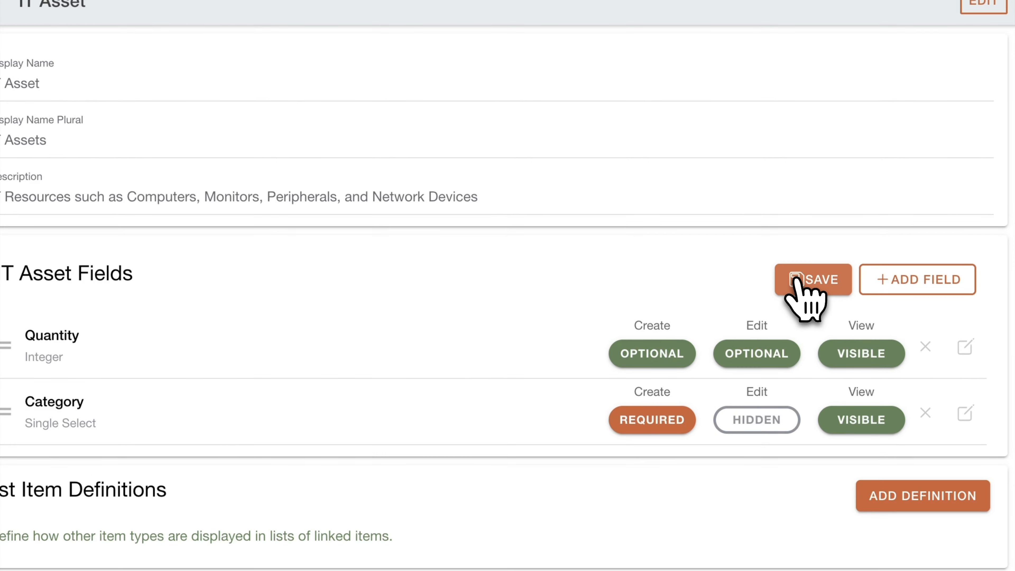
{"action": "left_click", "coordinate": [796, 278]}
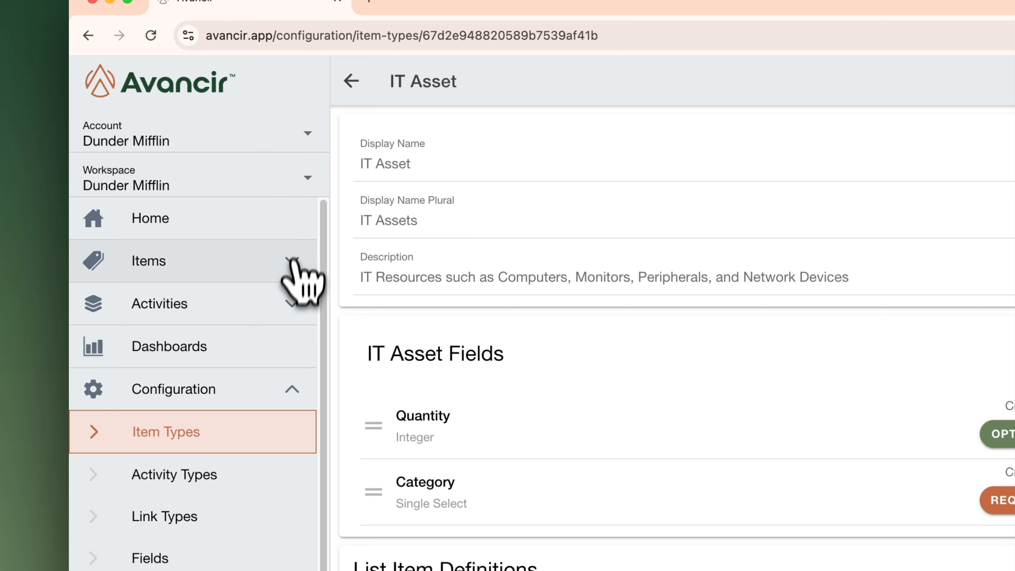
Open the IT Assets item list and start a new asset named as the employee's laptop
{"action": "left_click", "coordinate": [291, 267]}
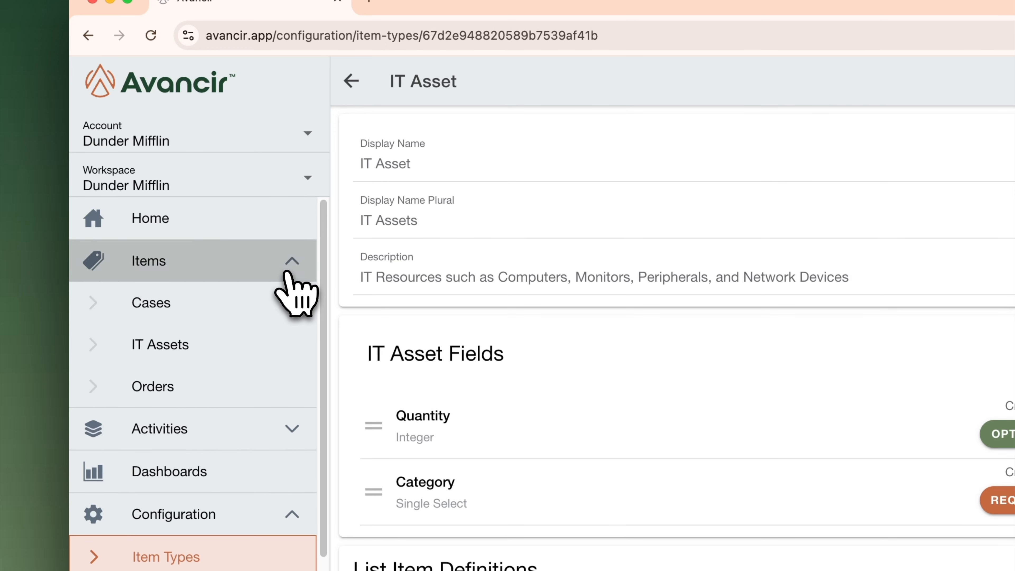
{"action": "left_click", "coordinate": [239, 343]}
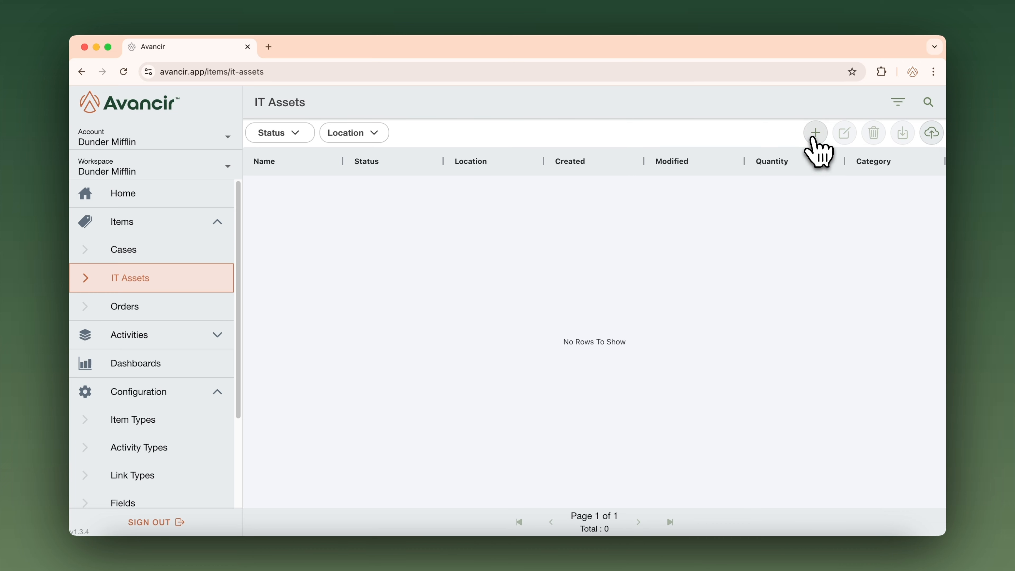
{"action": "left_click", "coordinate": [815, 132]}
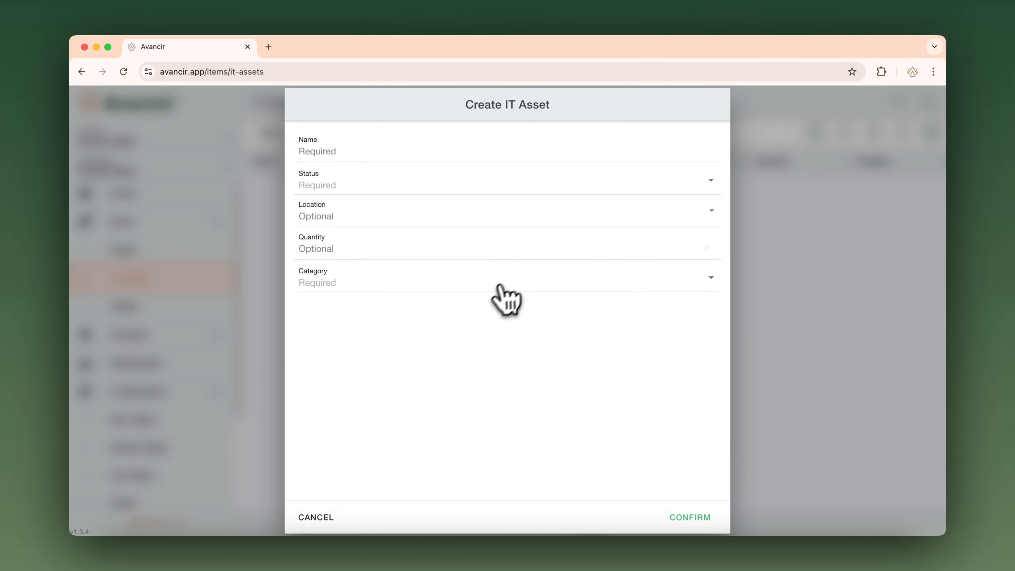
{"action": "left_click", "coordinate": [392, 154]}
{"action": "type", "text": "Dwight's Laptop"}
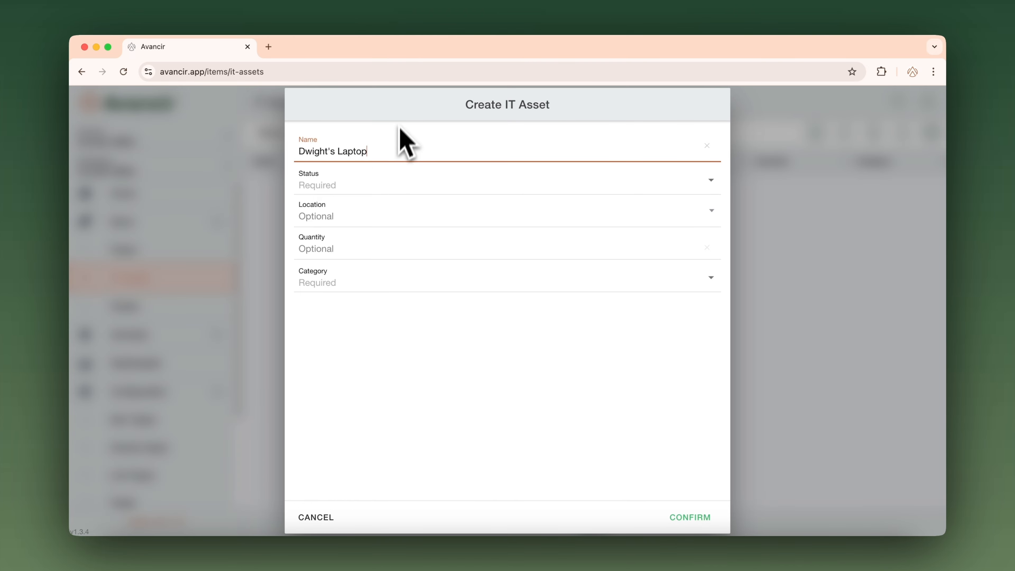
Set the new asset's status to Active, location to Office / Main Floor, quantity to 1 and category to Computer, and create it
{"action": "left_click", "coordinate": [394, 183]}
{"action": "left_click", "coordinate": [382, 209]}
{"action": "left_click", "coordinate": [361, 217]}
{"action": "left_click", "coordinate": [419, 413]}
{"action": "left_click", "coordinate": [324, 248]}
{"action": "type", "text": "1"}
{"action": "left_click", "coordinate": [334, 283]}
{"action": "left_click", "coordinate": [337, 307]}
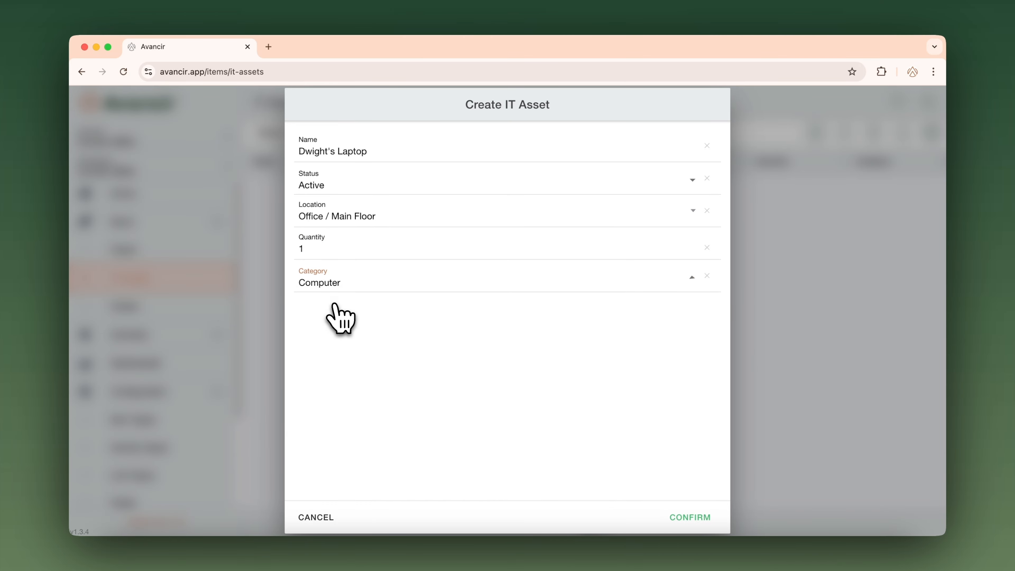
{"action": "left_click", "coordinate": [705, 518]}
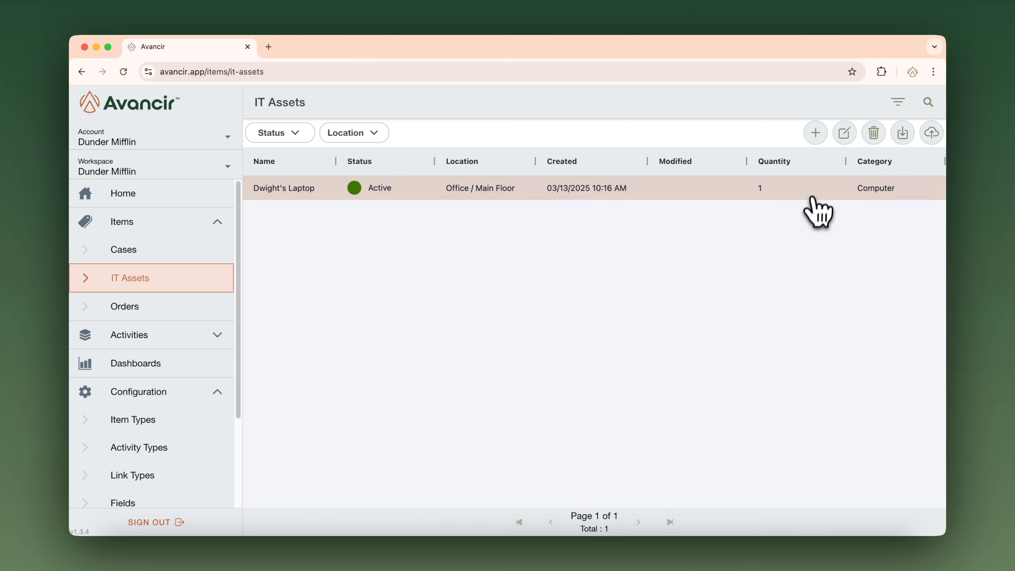
Open the laptop asset's edit form to check its editable fields, and confirm without changing any value
{"action": "left_click", "coordinate": [843, 133]}
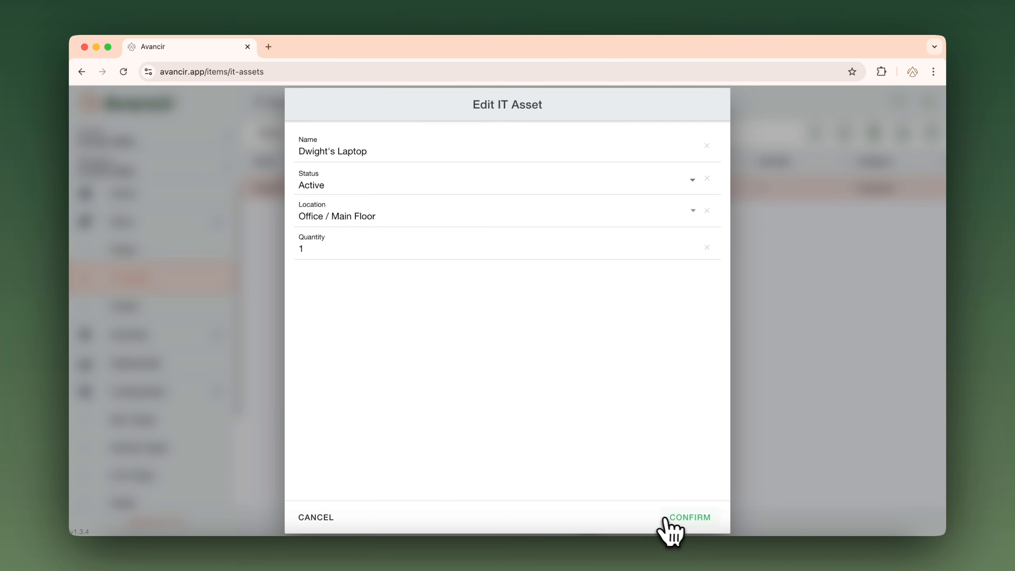
{"action": "left_click", "coordinate": [674, 517]}
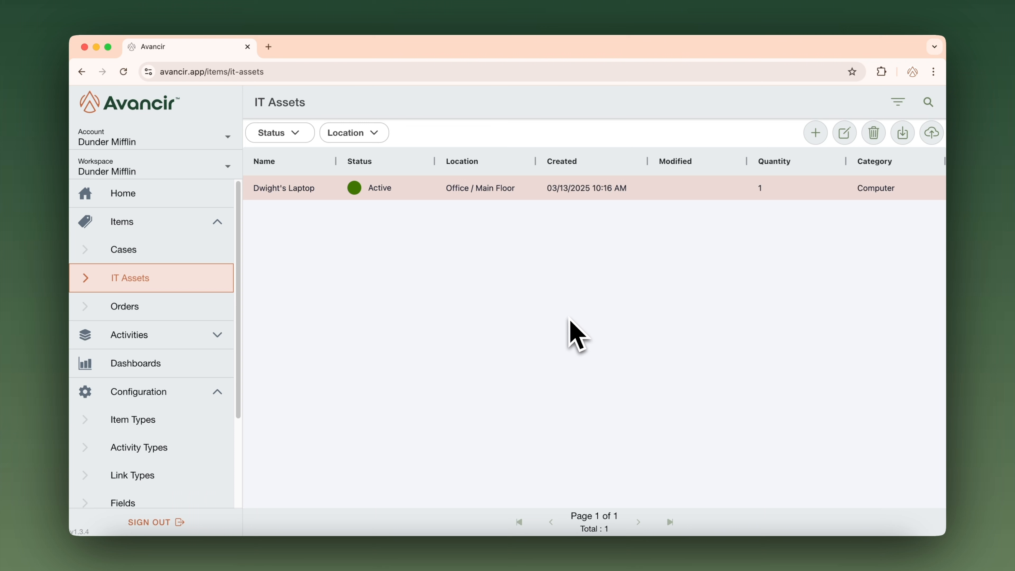